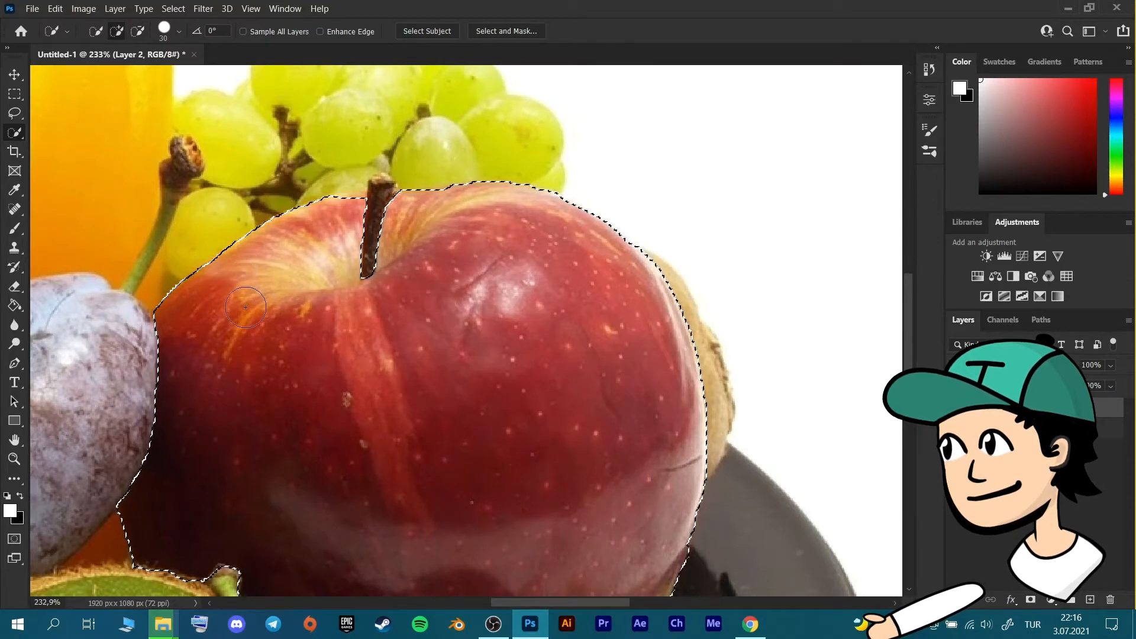
Refine the quick selection of the red apple along its upper edge, keeping the stem out of the selection.
left_click_drag(340, 237, 387, 253)
right_click(391, 254)
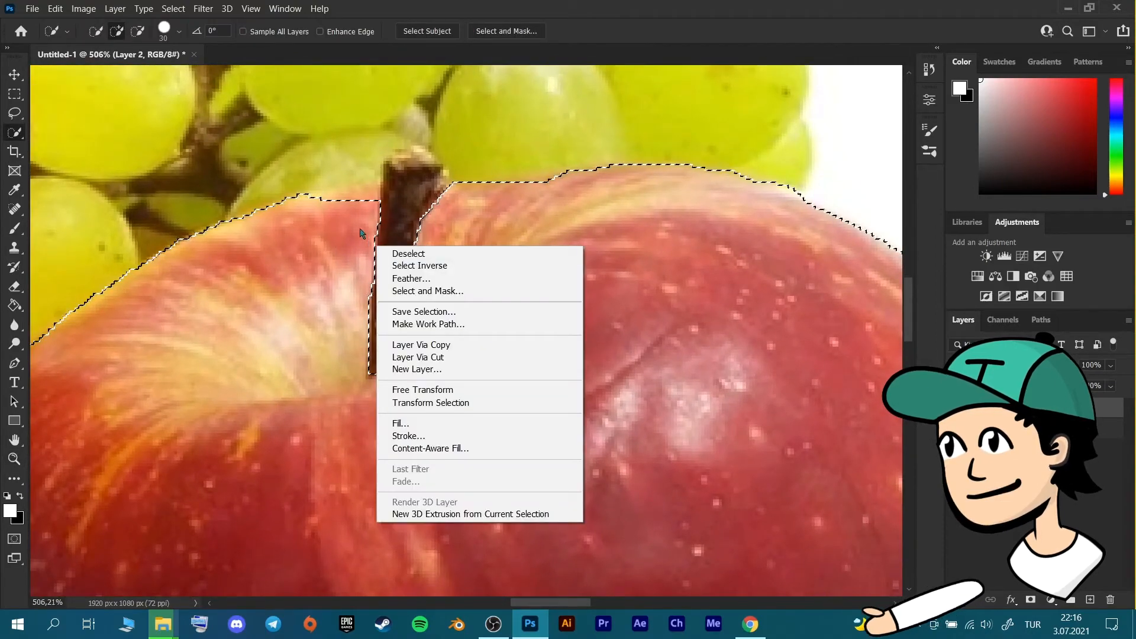
left_click(339, 225)
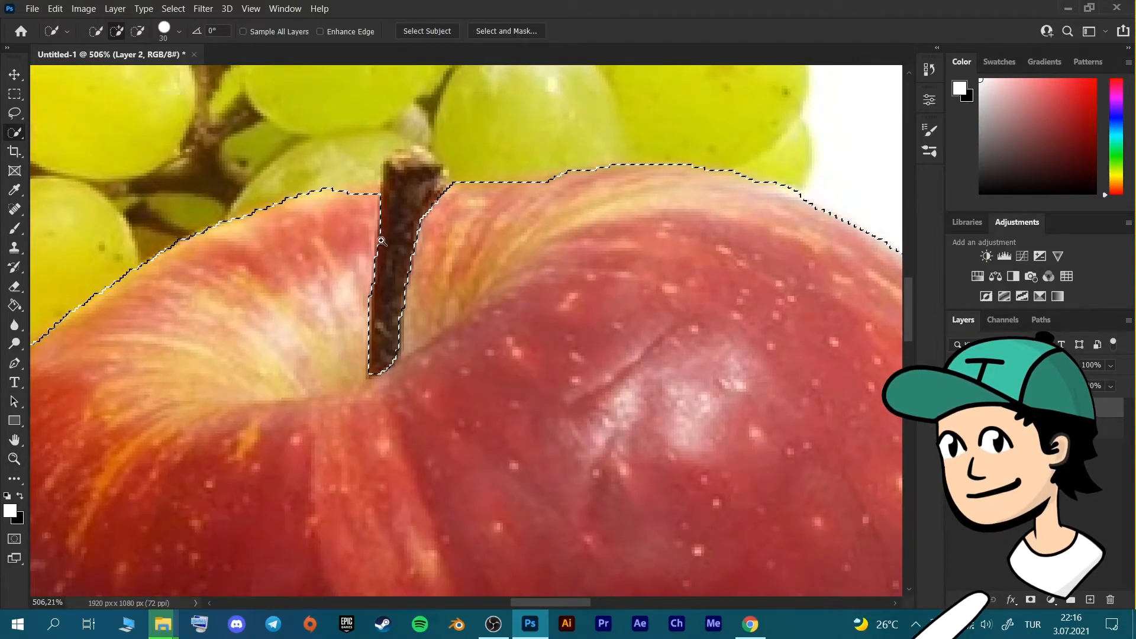
key("z")
left_click_drag(554, 234, 469, 239)
mouse_move(651, 362)
left_mouse_down()
mouse_move(663, 364)
mouse_move(651, 342)
left_mouse_up()
key("w")
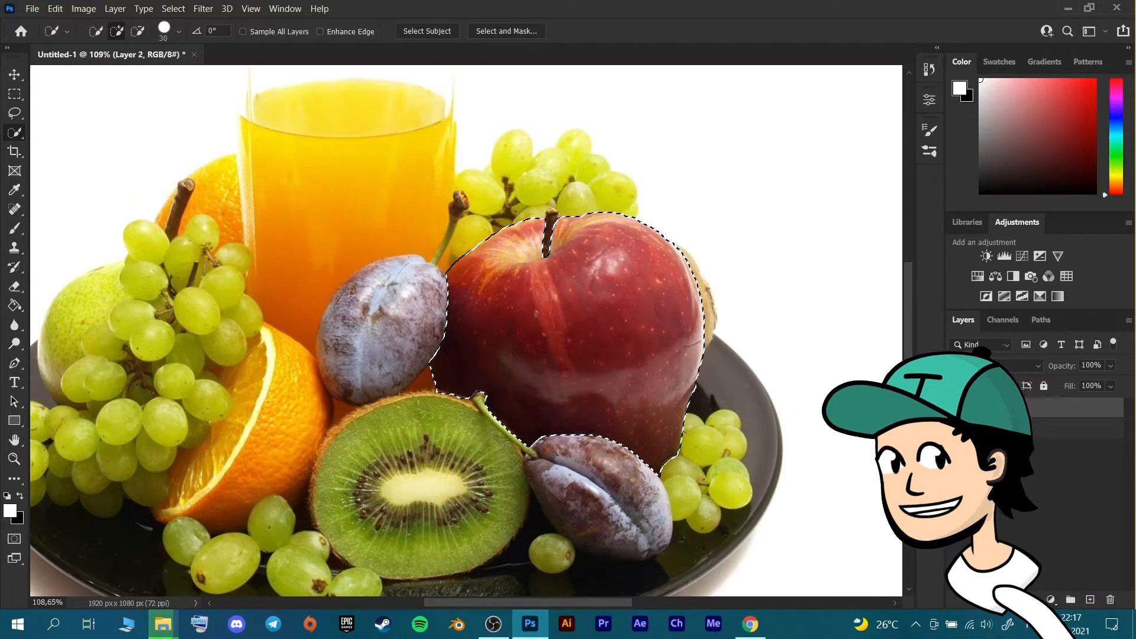
Add a Hue/Saturation adjustment layer for the selected apple and shift its Reds hue to +74 with on-image sampling.
left_click(1051, 600)
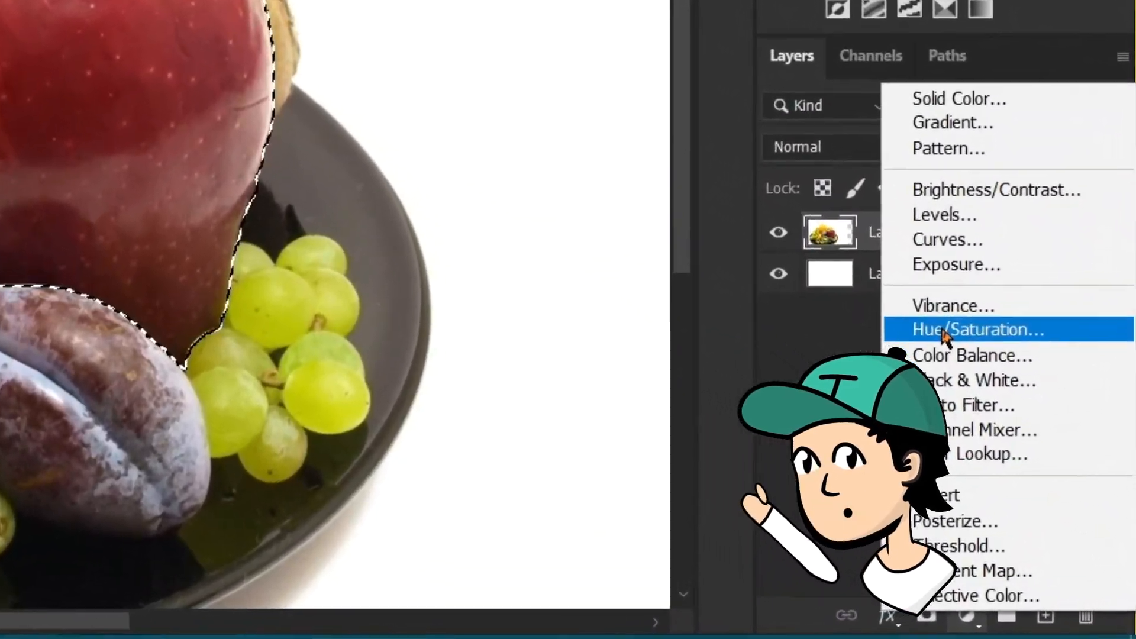
left_click(968, 363)
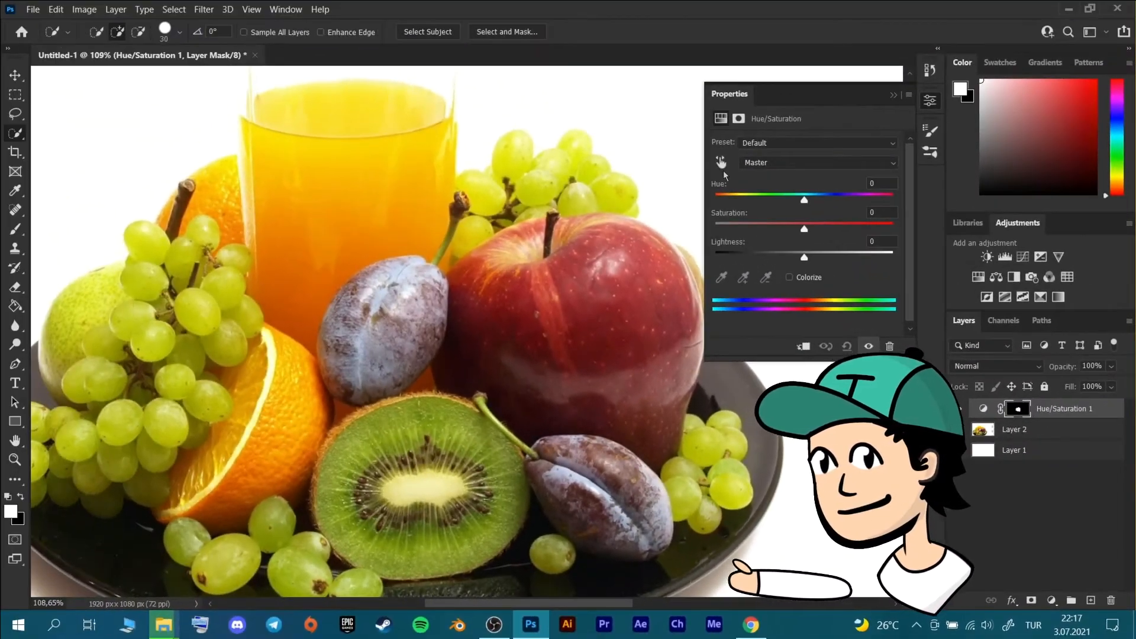
left_click(721, 163)
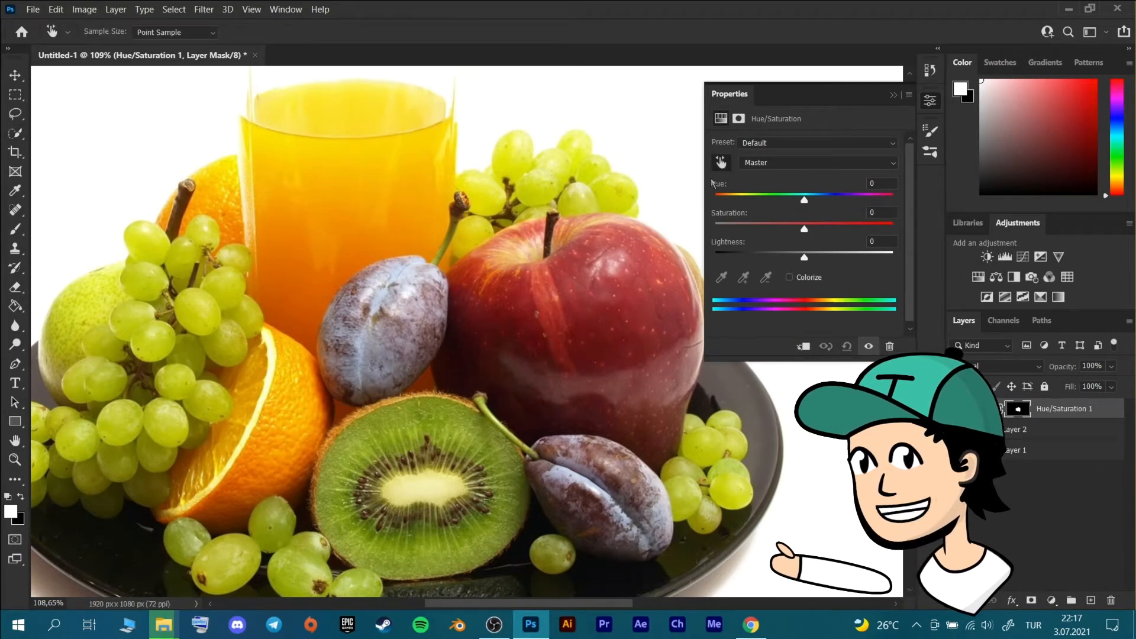
left_click(637, 309)
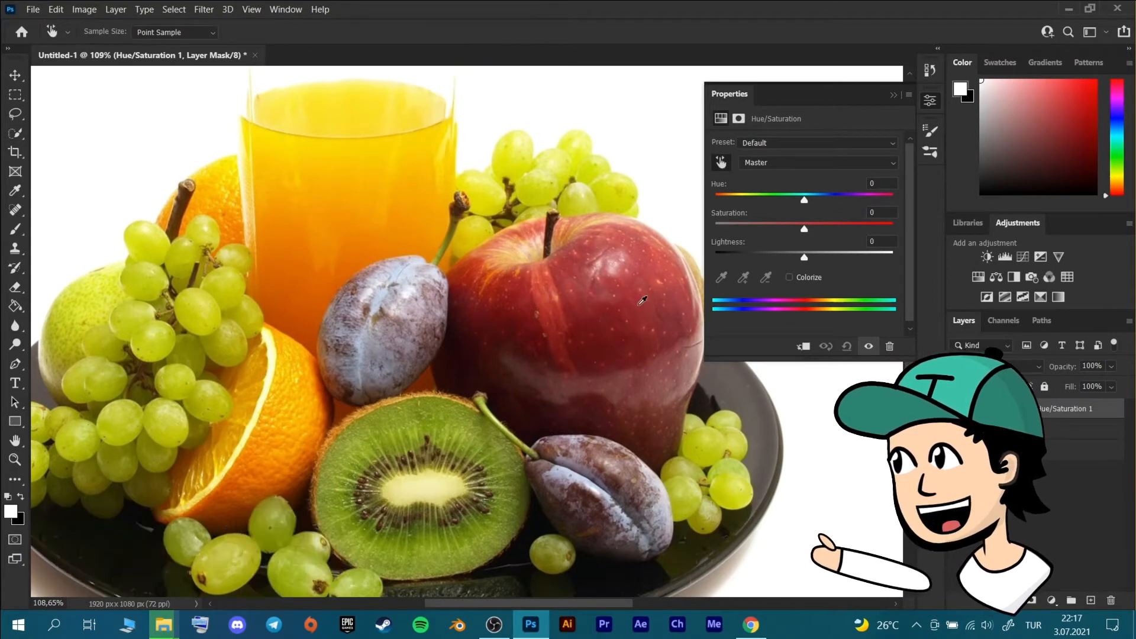
left_click_drag(638, 309, 688, 306)
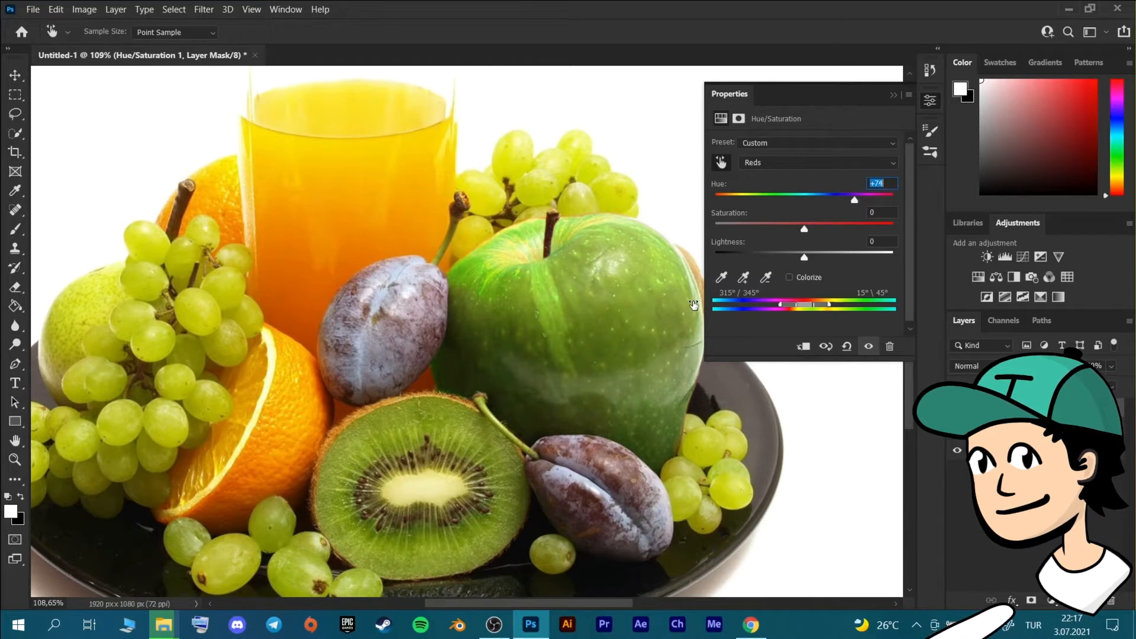
Sample the yellow streaks beside the apple's stem and set the Yellows hue to +4.
key("z")
left_click_drag(597, 232, 638, 237)
left_click_drag(447, 293, 448, 295)
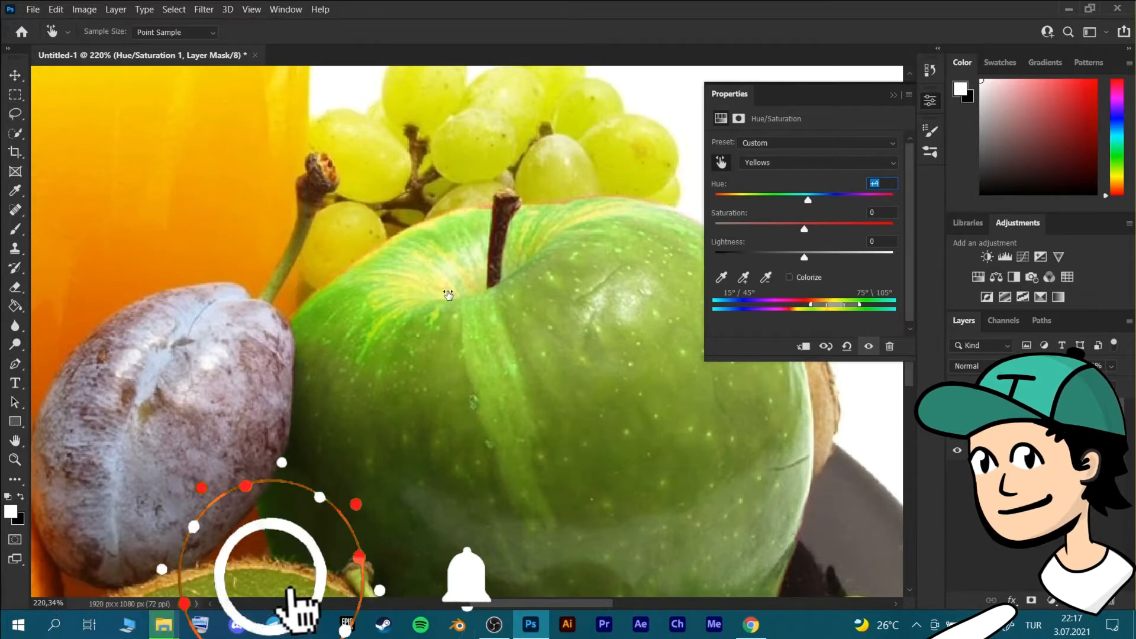
Target the Hue/Saturation layer mask with the Brush tool and inspect the recolored apple's edges and overall look.
key("z")
left_click_drag(484, 213, 523, 220)
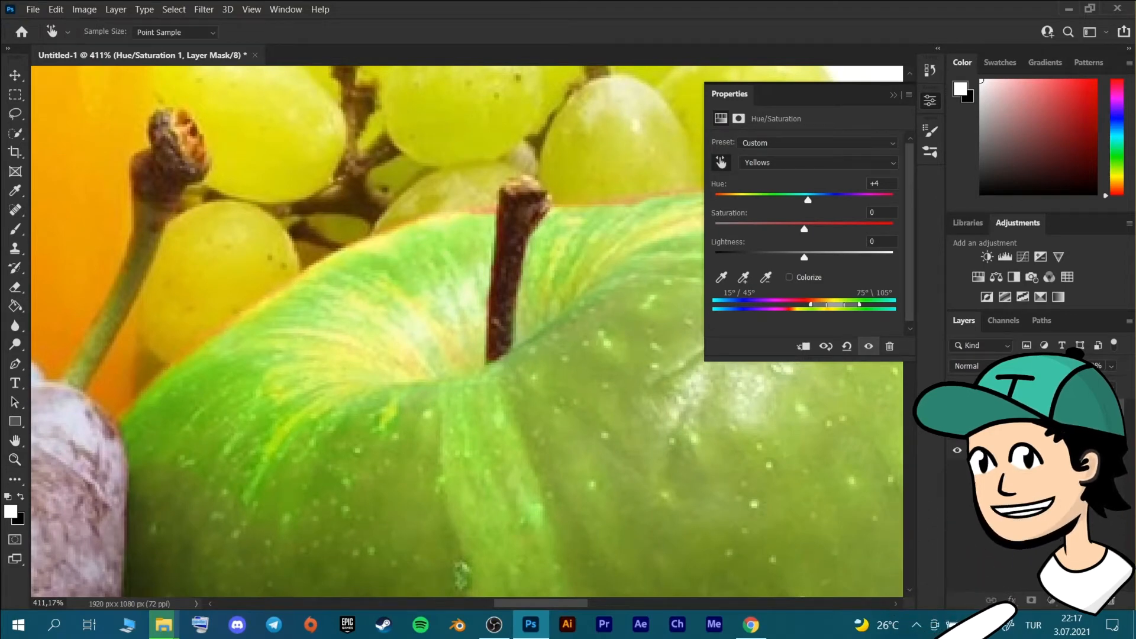
left_click(1027, 417)
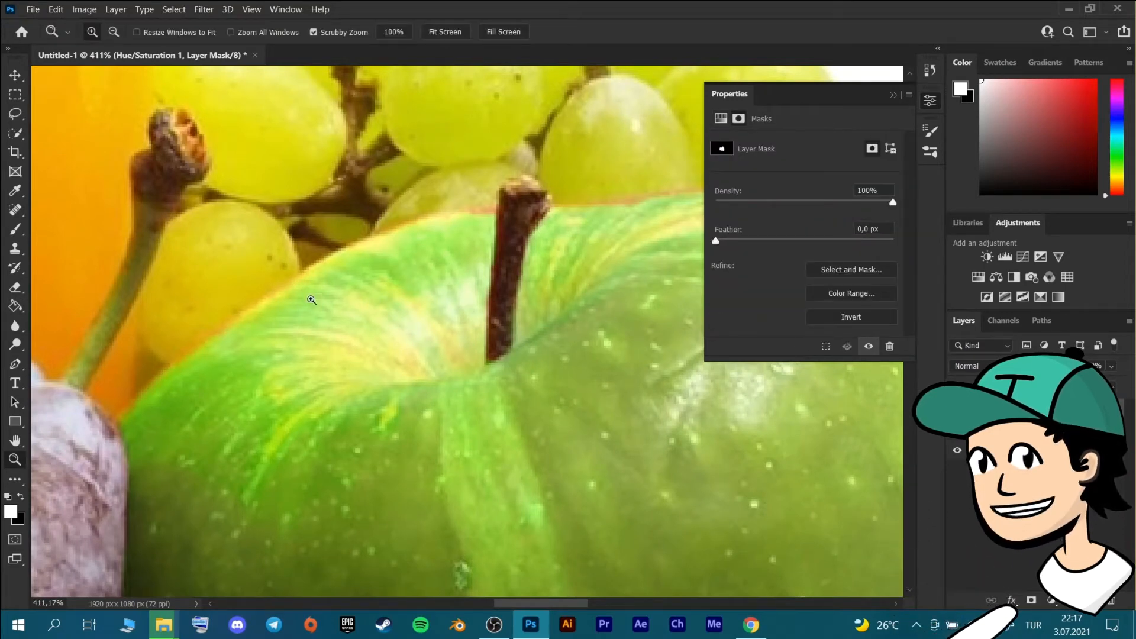
left_click(16, 231)
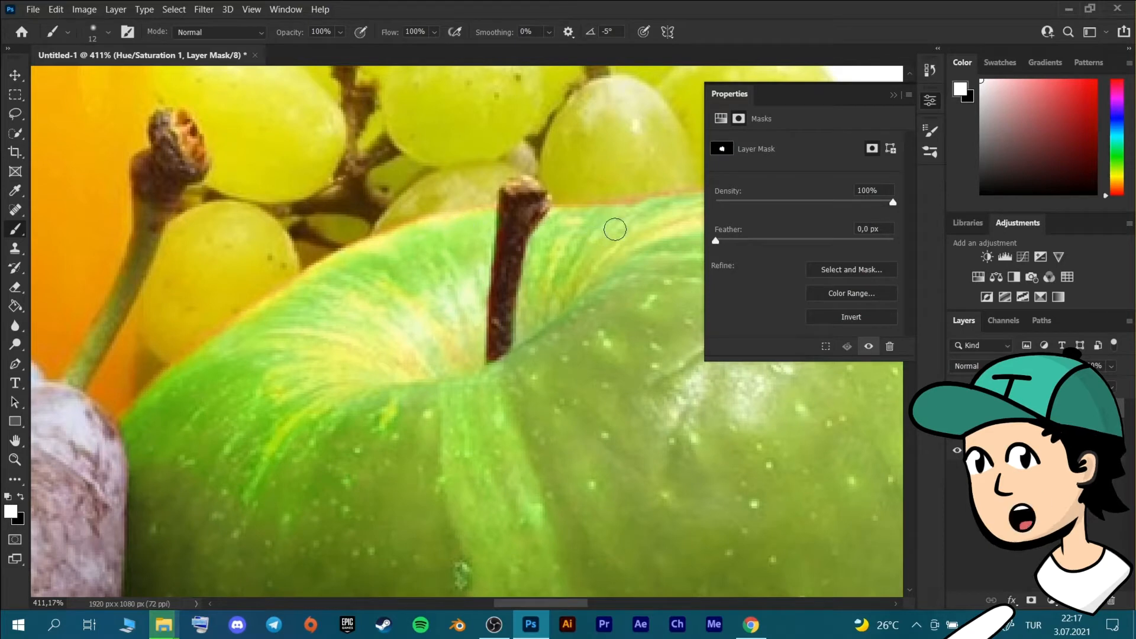
left_click(893, 95)
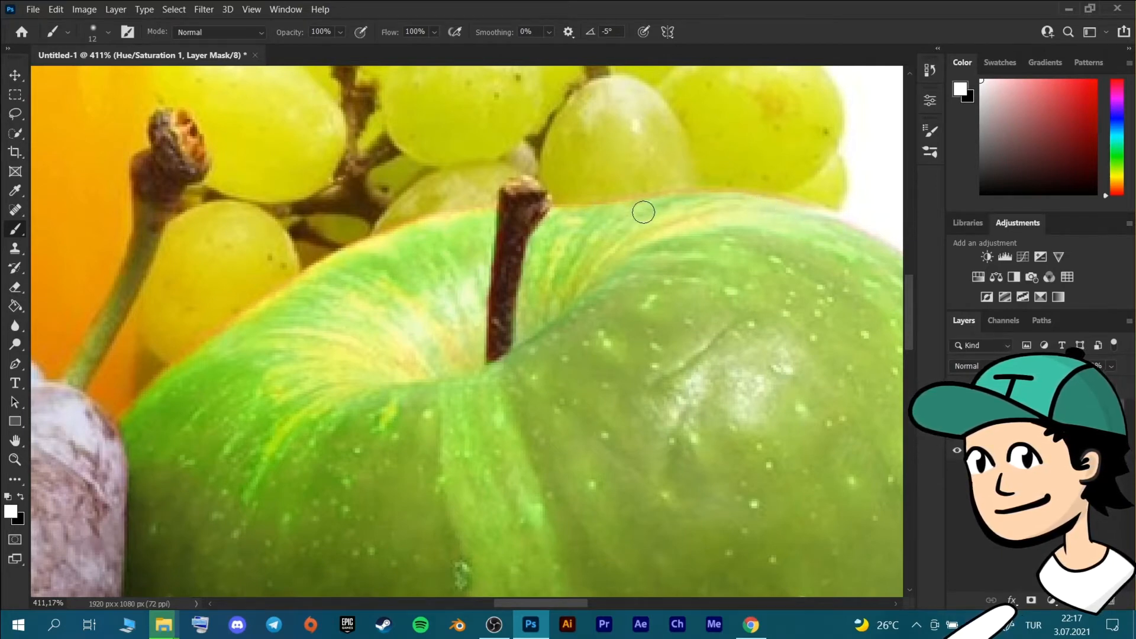
key("z")
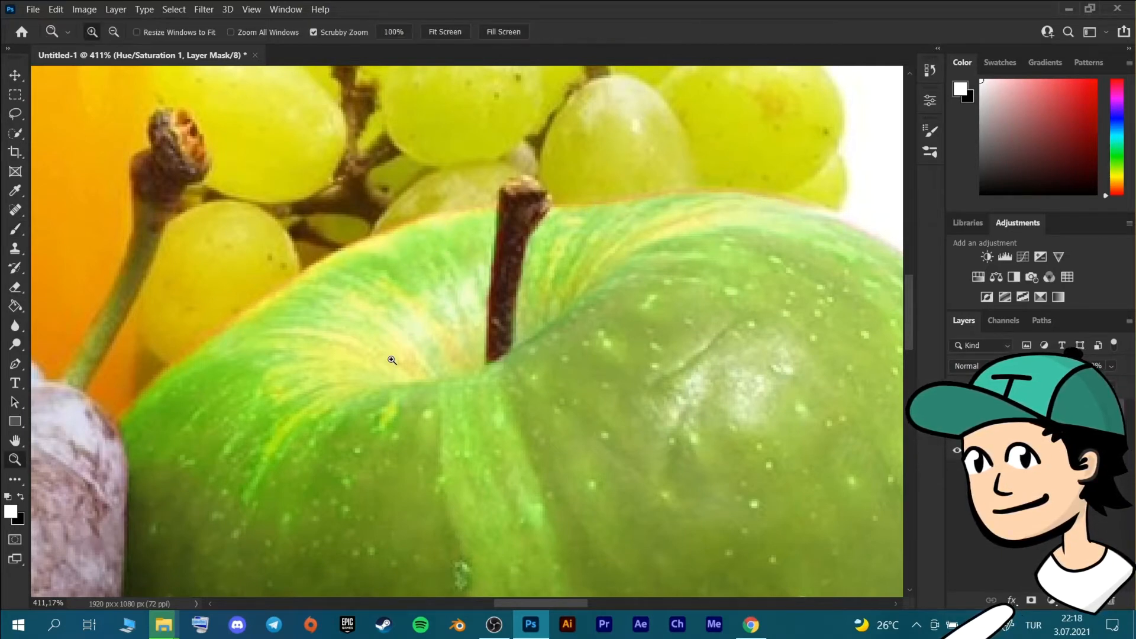
scroll(479, 322, "down", 5)
scroll(769, 436, "down", 4)
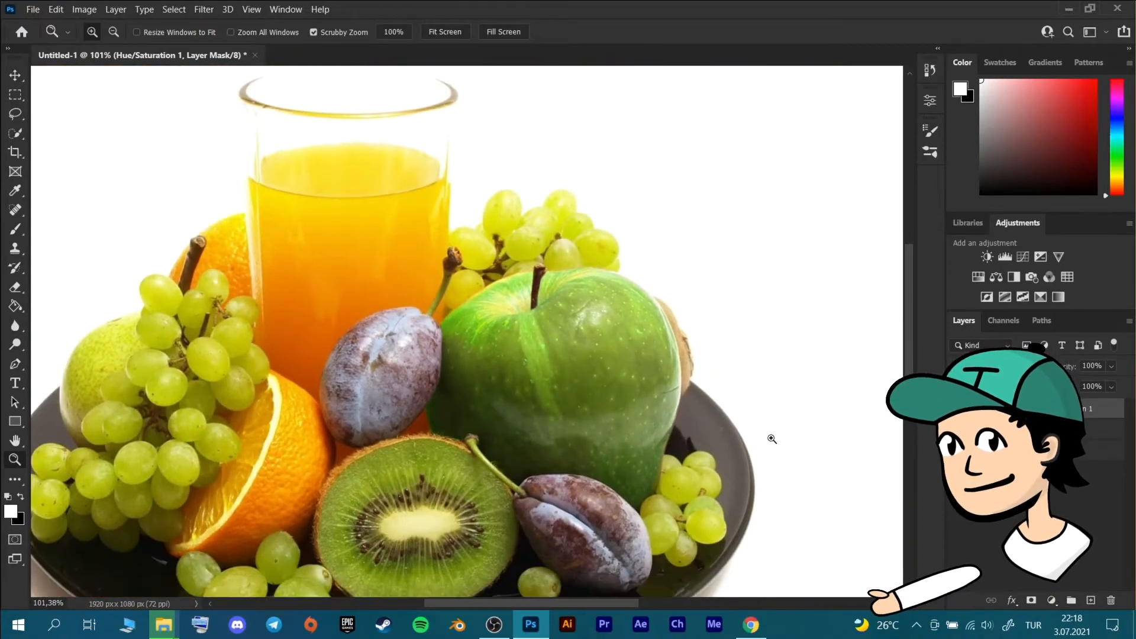
key("ctrl+0")
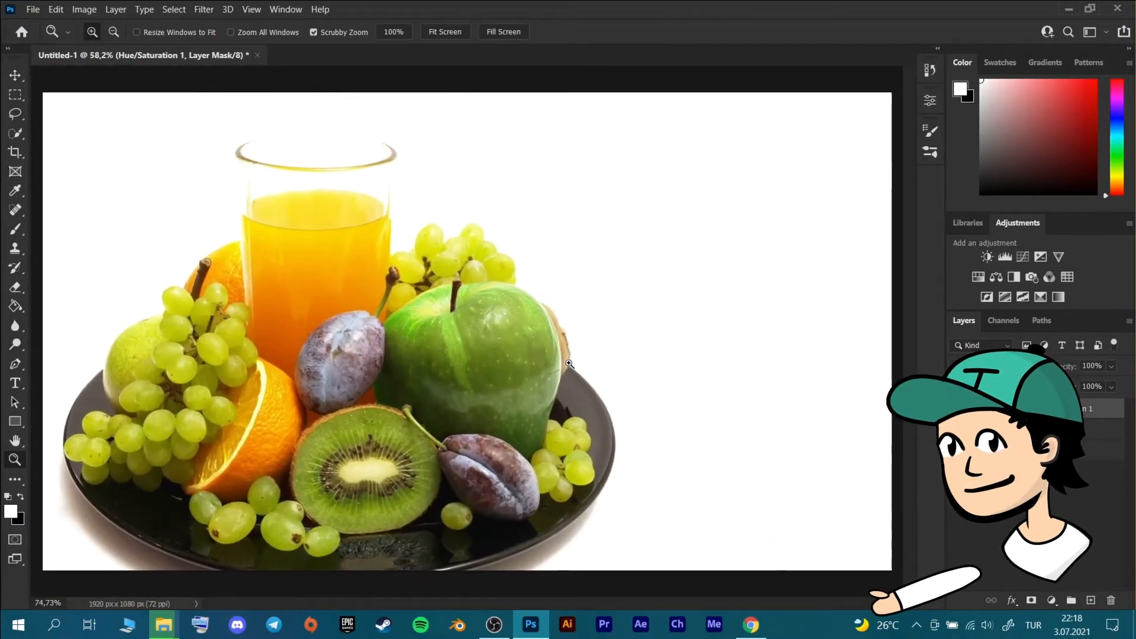
Add an unselected Hue/Saturation adjustment layer above the fruit image and shift the Reds hue to +158 by sampling the apple.
key("b")
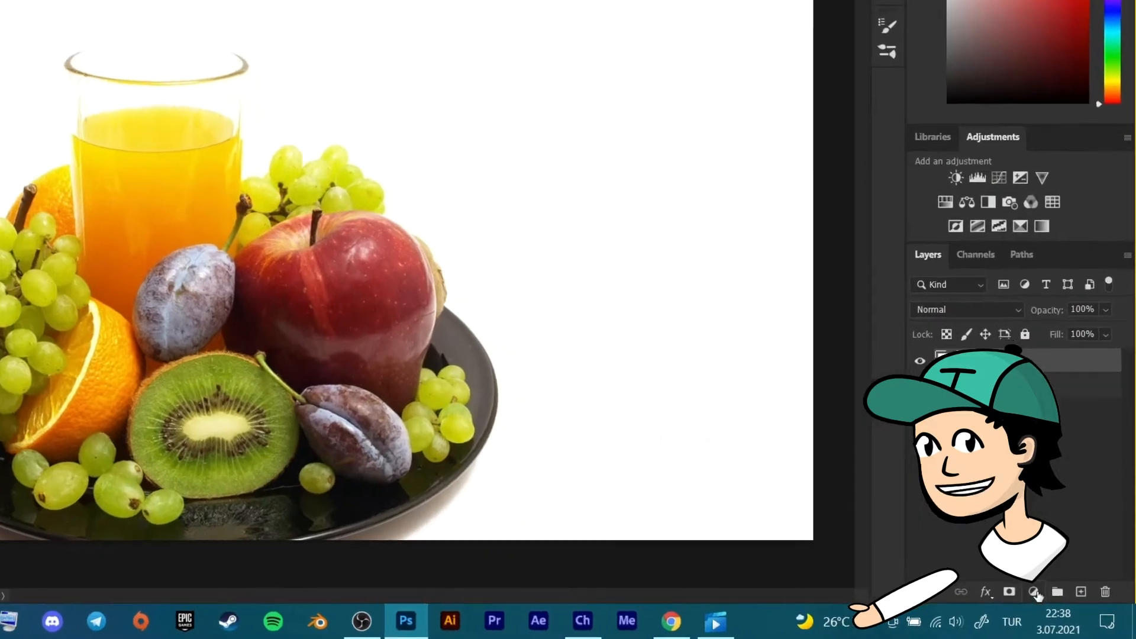
left_click(1052, 600)
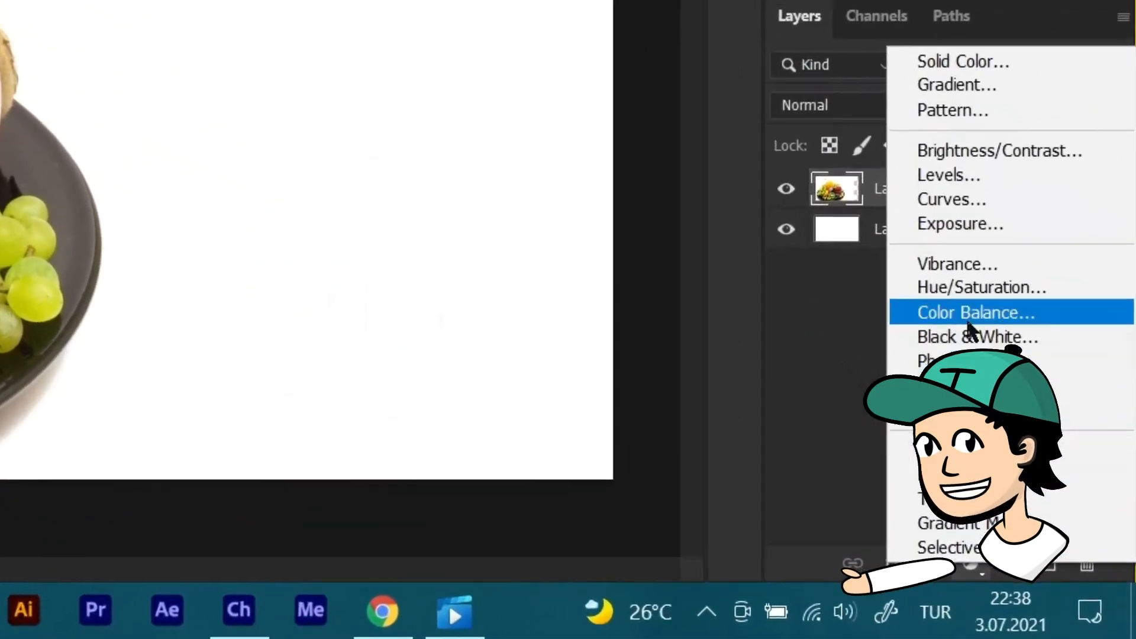
left_click(1006, 377)
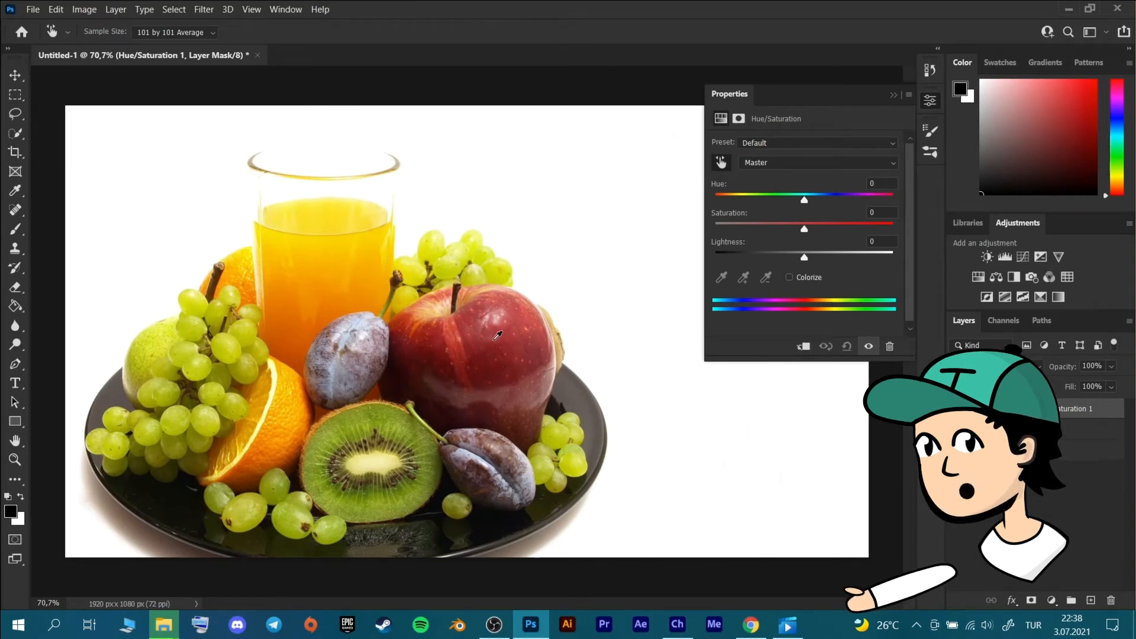
left_click_drag(499, 345, 615, 330)
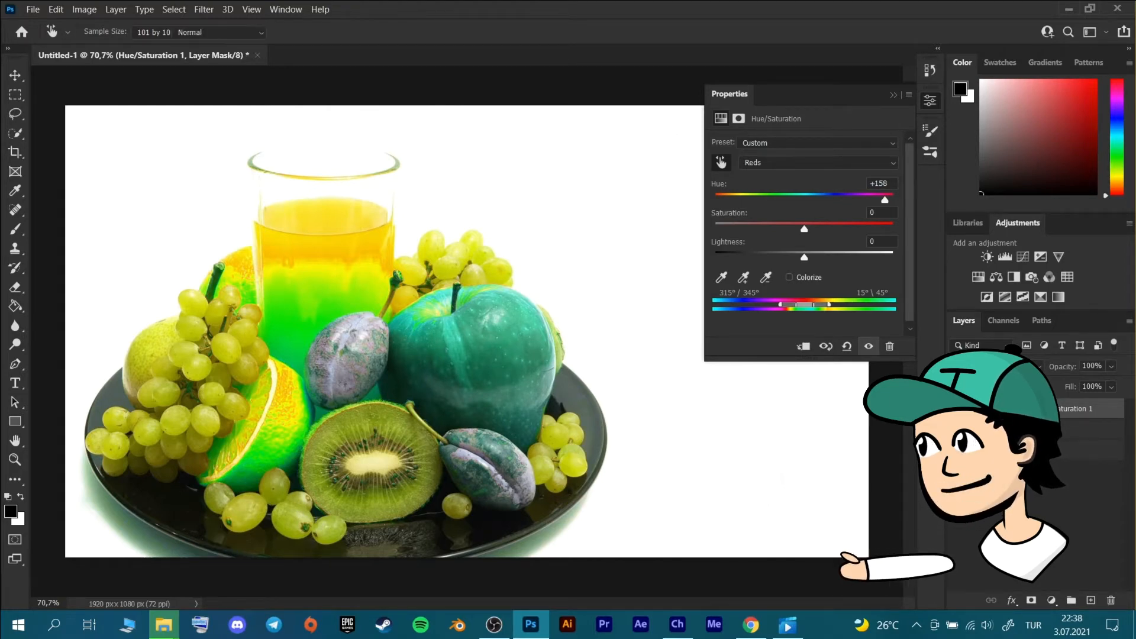
Paint the adjustment's layer mask black with a soft 190 px brush over the juice, orange, plums and other surroundings of the apple.
key("b")
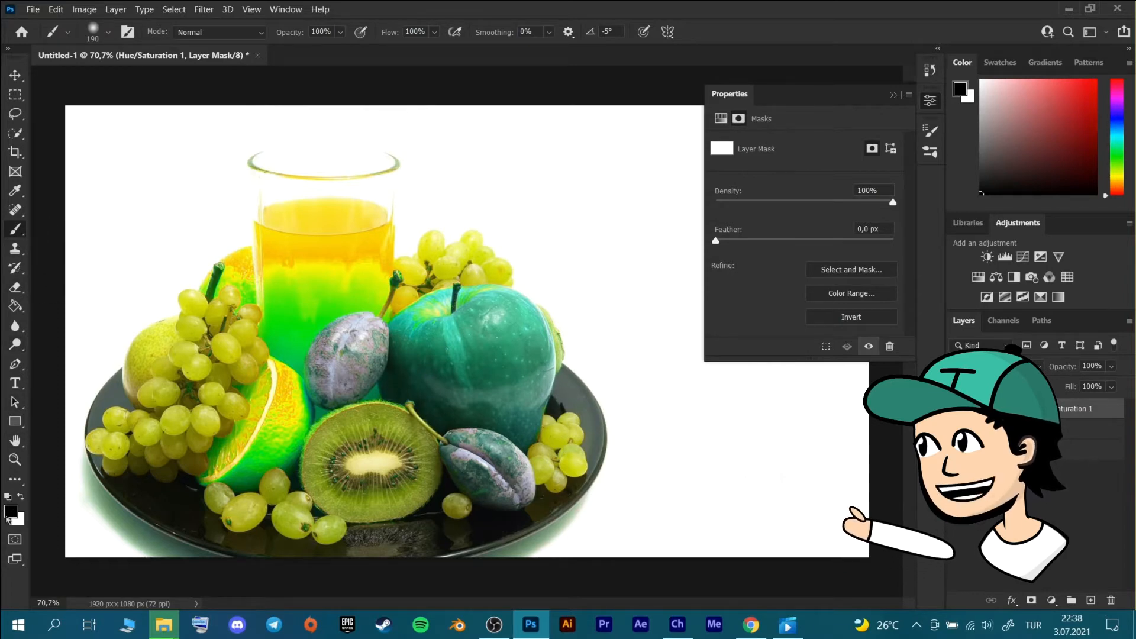
right_click(286, 344)
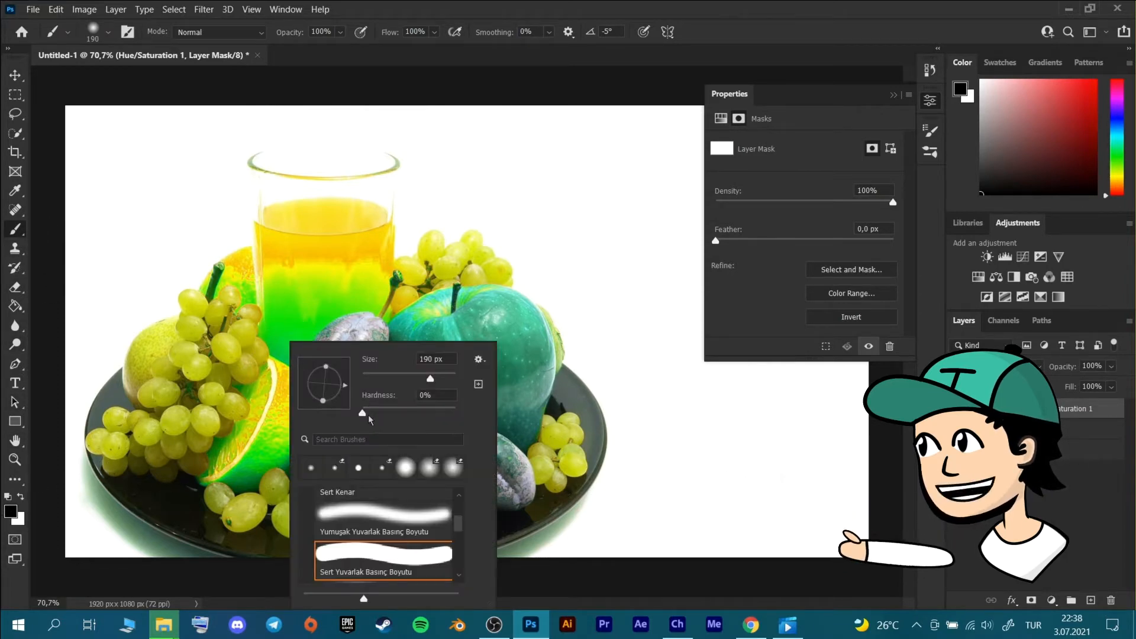
key("Return")
mouse_move(280, 306)
left_mouse_down()
mouse_move(264, 266)
mouse_move(228, 309)
mouse_move(209, 251)
left_mouse_up()
mouse_move(256, 320)
left_mouse_down()
mouse_move(338, 250)
mouse_move(317, 300)
mouse_move(363, 274)
mouse_move(311, 327)
mouse_move(319, 334)
mouse_move(332, 315)
mouse_move(314, 381)
mouse_move(314, 345)
mouse_move(231, 471)
left_mouse_up()
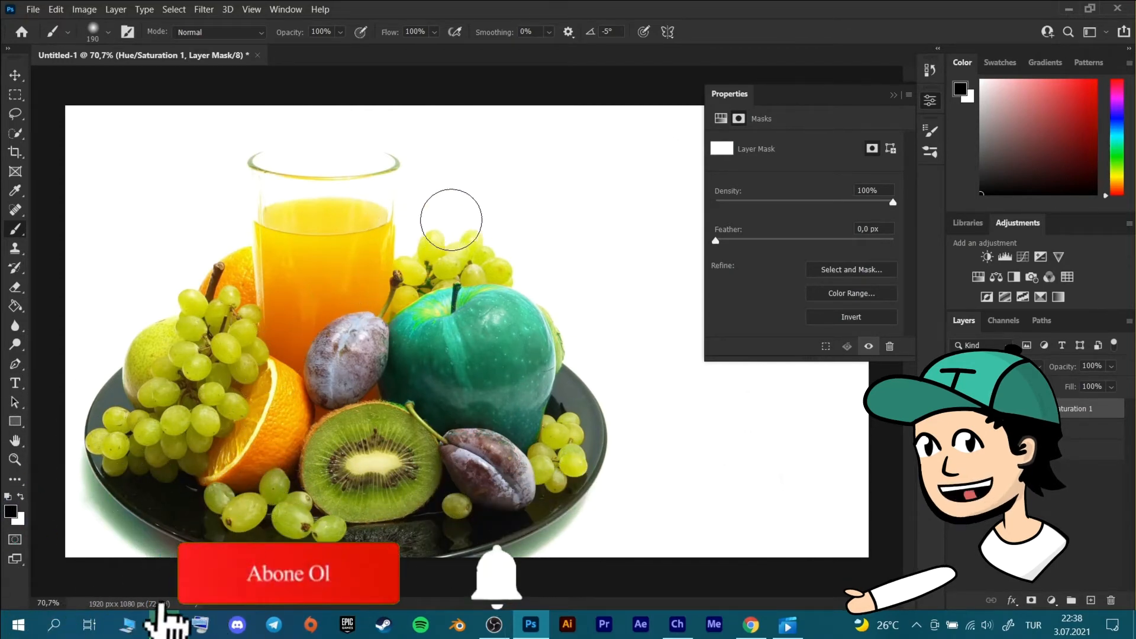
mouse_move(548, 274)
left_mouse_down()
mouse_move(563, 299)
mouse_move(557, 324)
left_mouse_up()
Paint white on the layer mask over the apple's upper edge to bring back its recolored area.
key("z")
key("b")
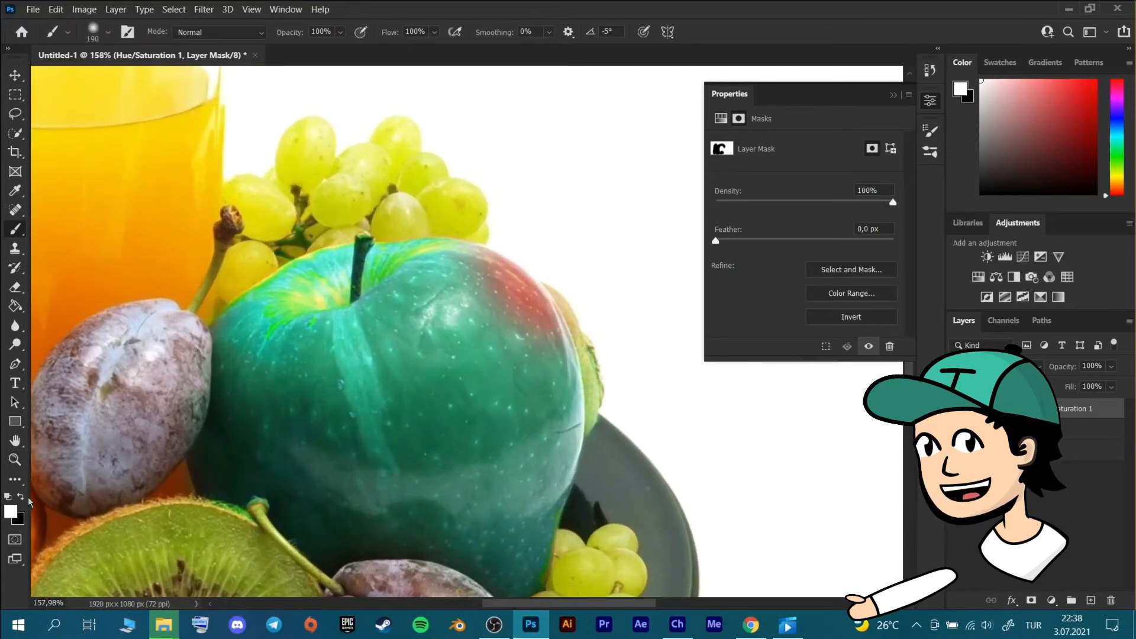
left_click_drag(449, 364, 468, 352)
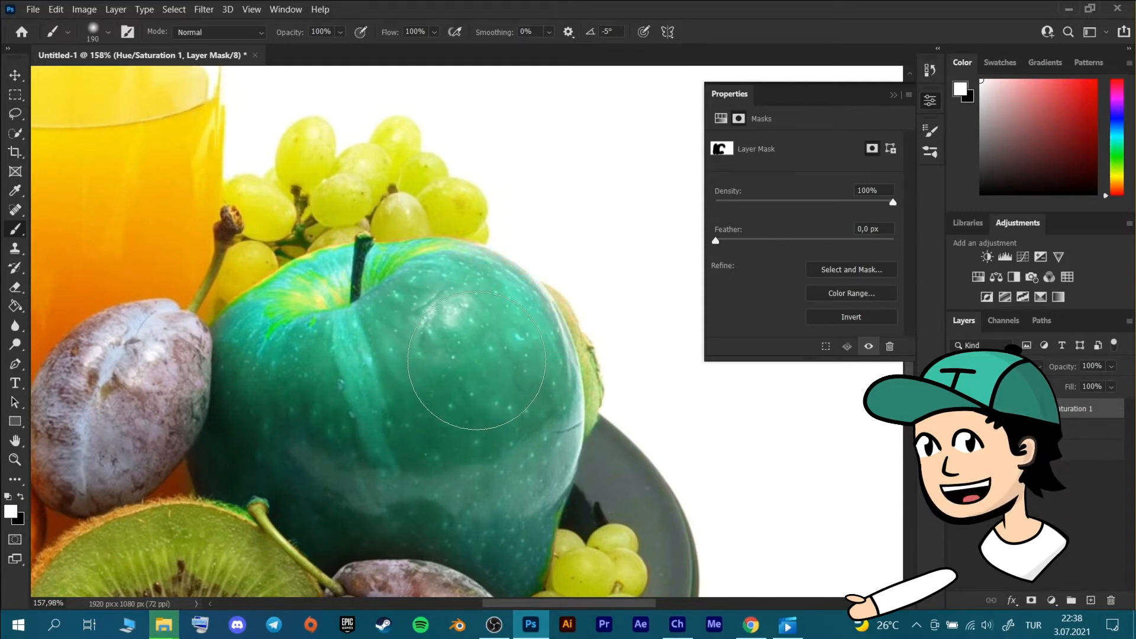
Set the mask brush to 94 px with 0% hardness for touching up the apple's lower edge near the plum.
scroll(417, 435, "down", 4)
scroll(418, 435, "up", 5)
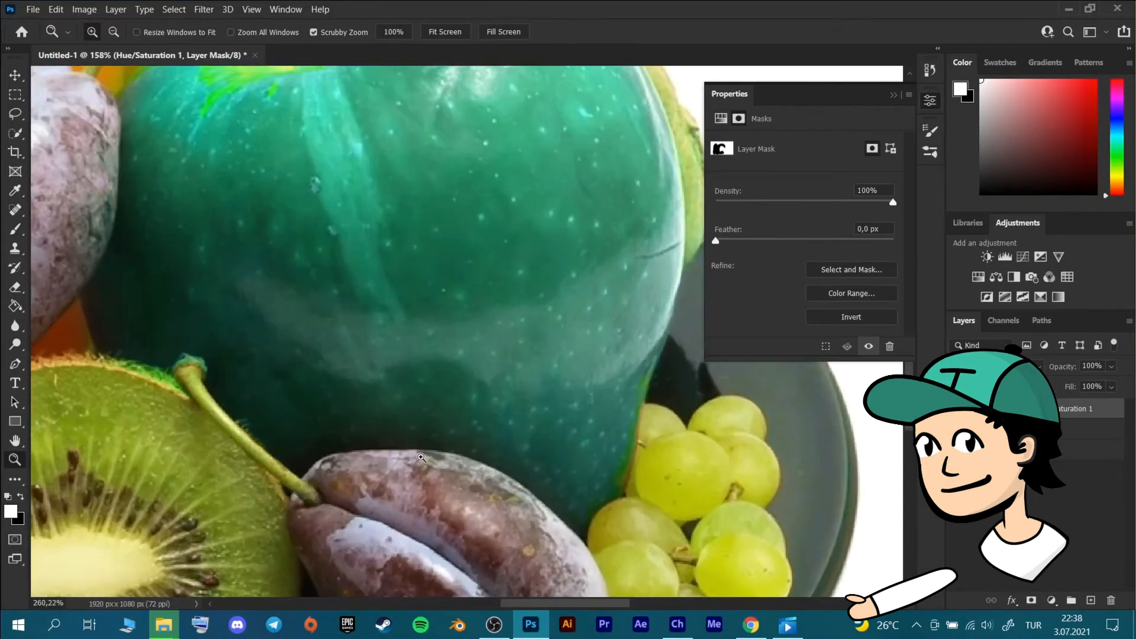
right_click(483, 333)
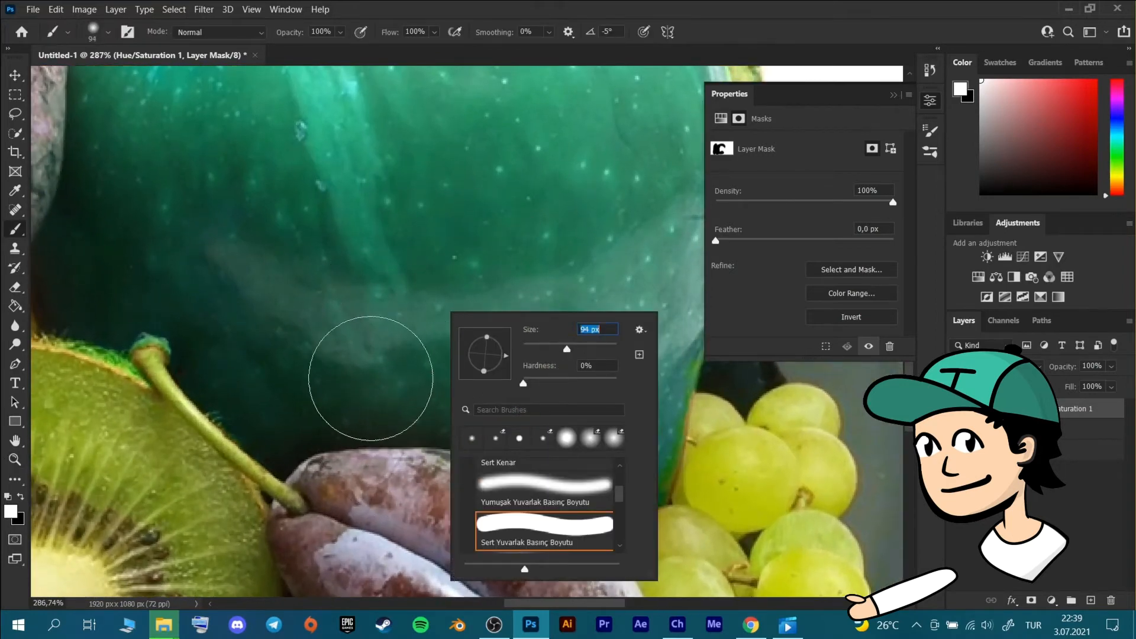
left_click(332, 377)
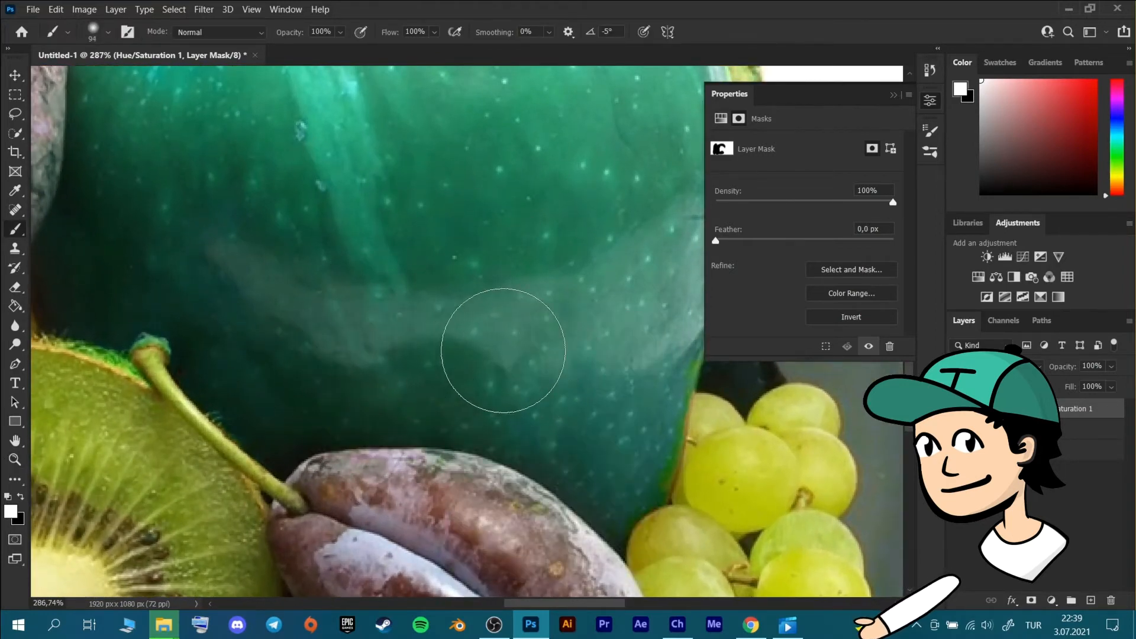
scroll(563, 362, "up", 3)
key("z")
left_click_drag(563, 330, 495, 343)
key("b")
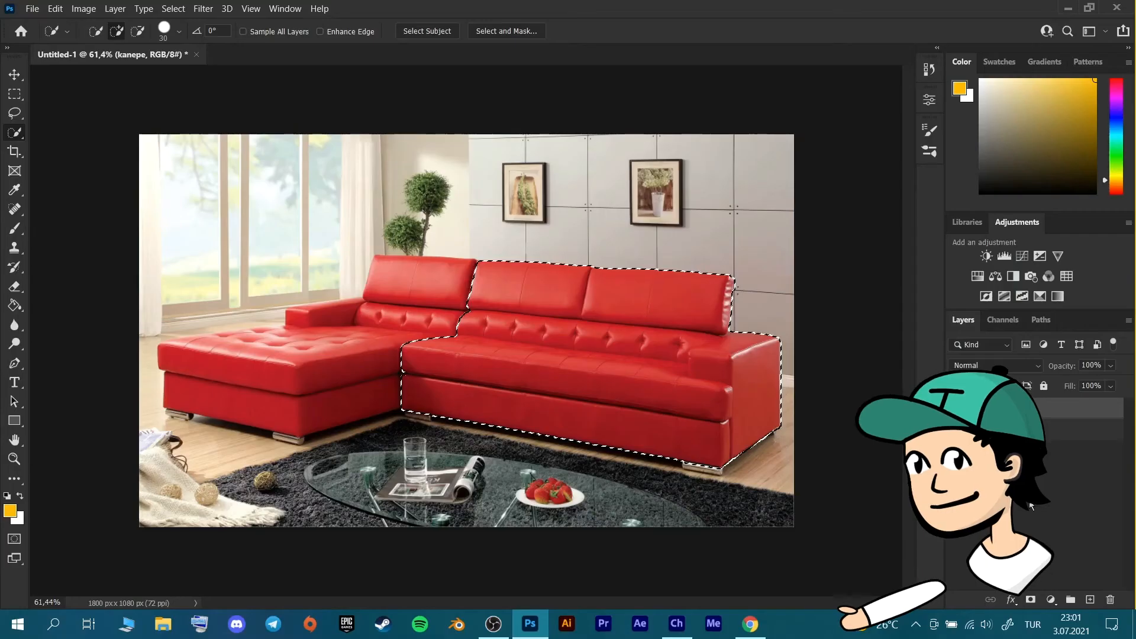
Clear the existing selection and quick-select the long section of the red sofa, excluding the chaise part.
key("ctrl+d")
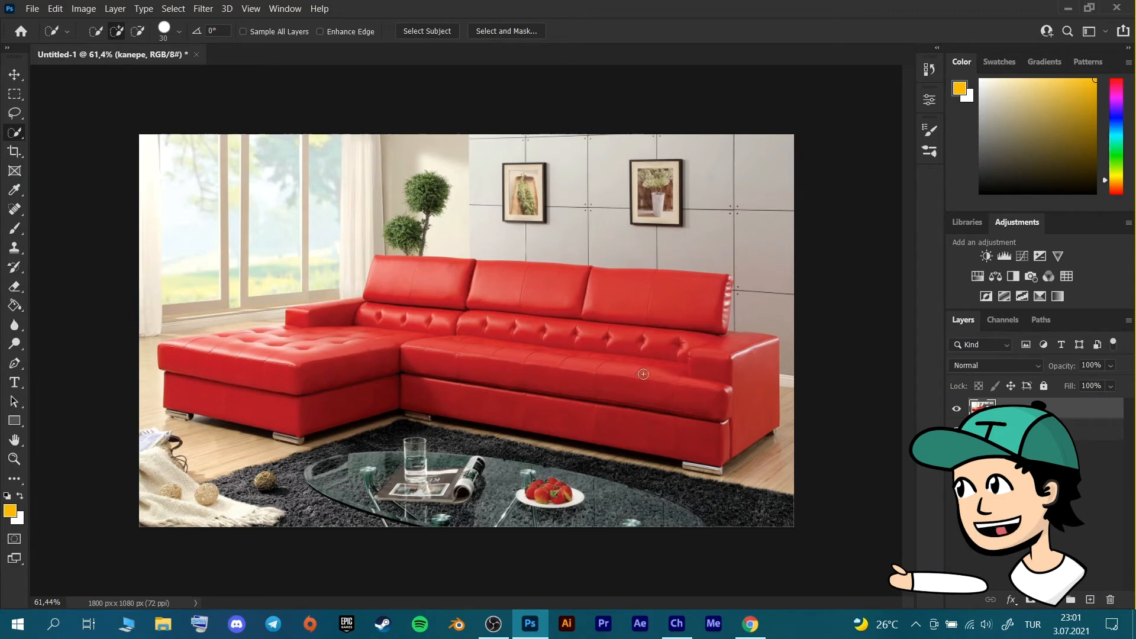
mouse_move(711, 369)
left_mouse_down()
mouse_move(740, 374)
mouse_move(690, 311)
mouse_move(720, 299)
mouse_move(723, 309)
mouse_move(730, 282)
left_mouse_up()
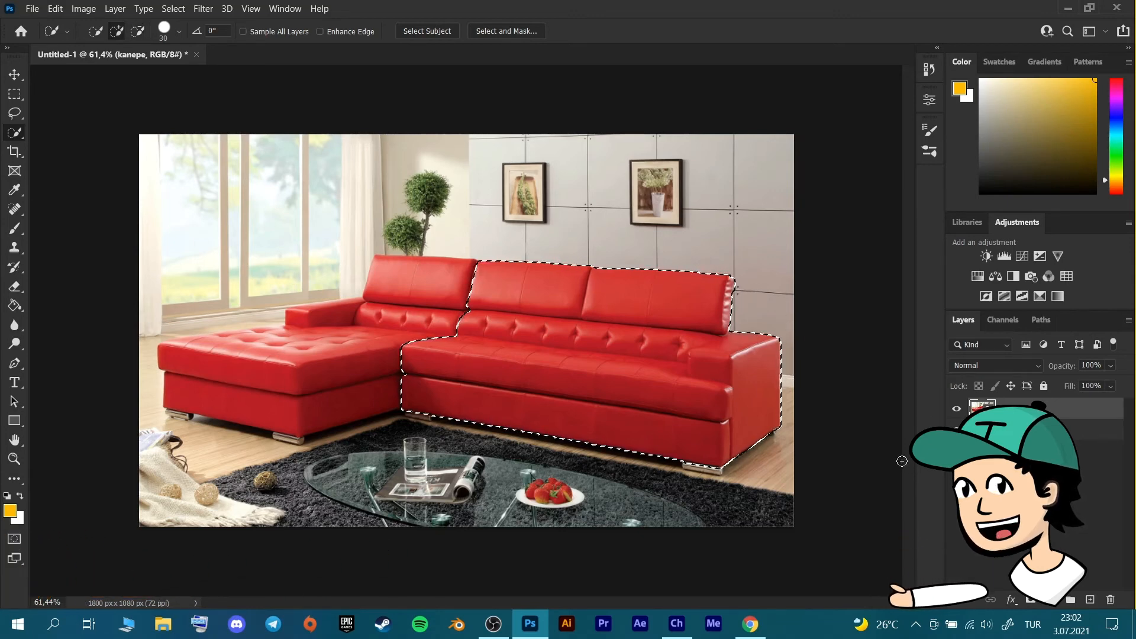
Add a Solid Color fill layer in ffba00 over the selected sofa section and set its blend mode to Hue.
left_click(1052, 601)
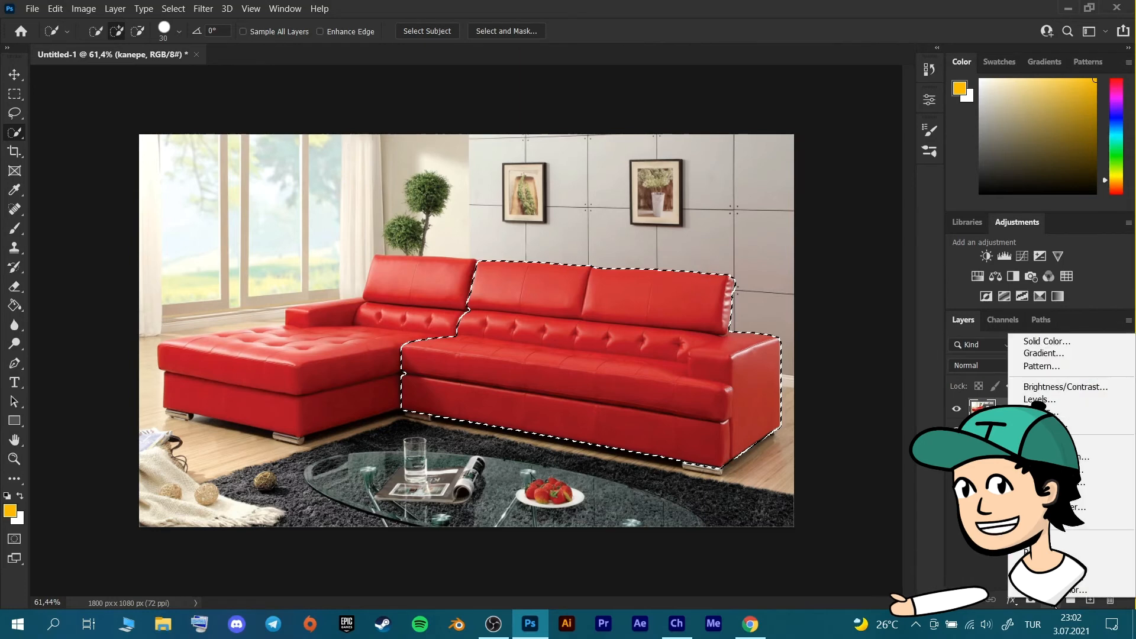
left_click(1046, 342)
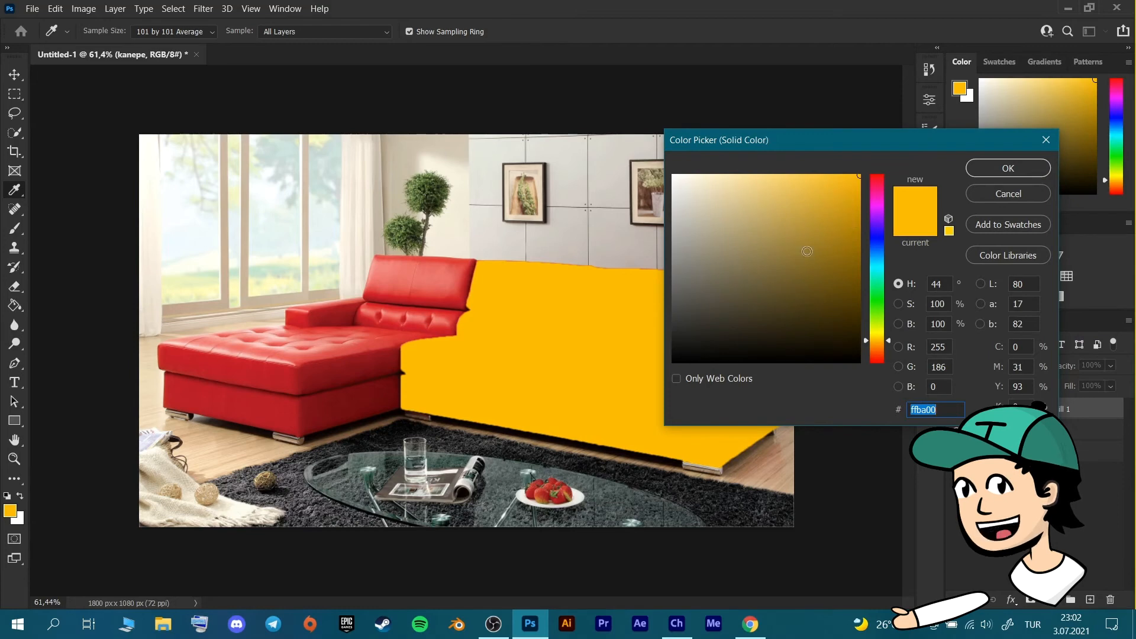
left_click(986, 172)
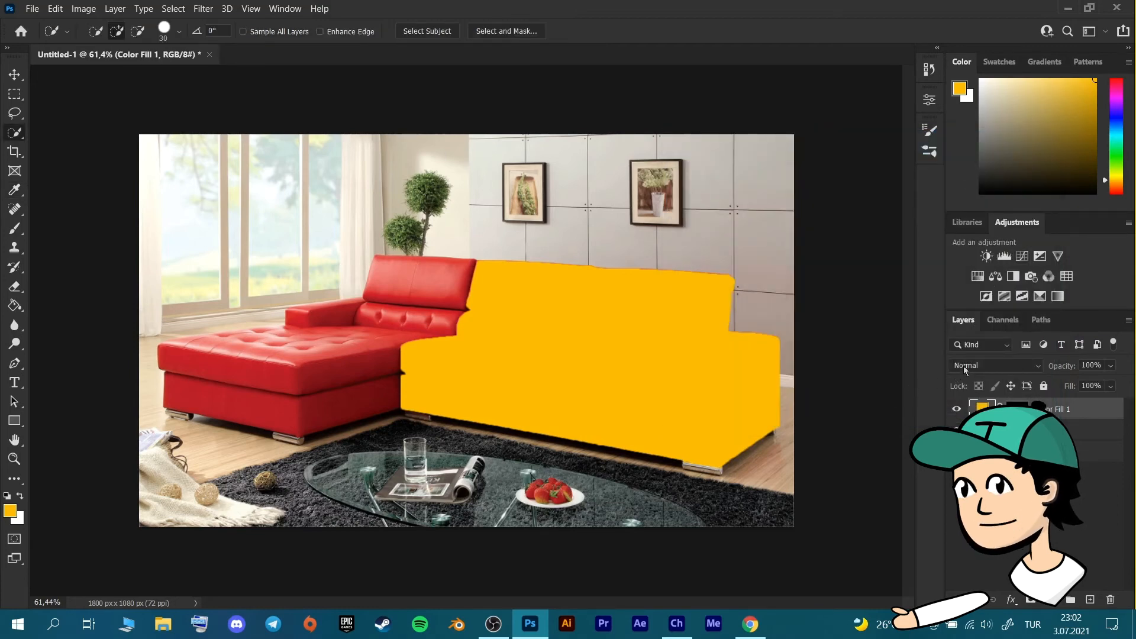
left_click(978, 364)
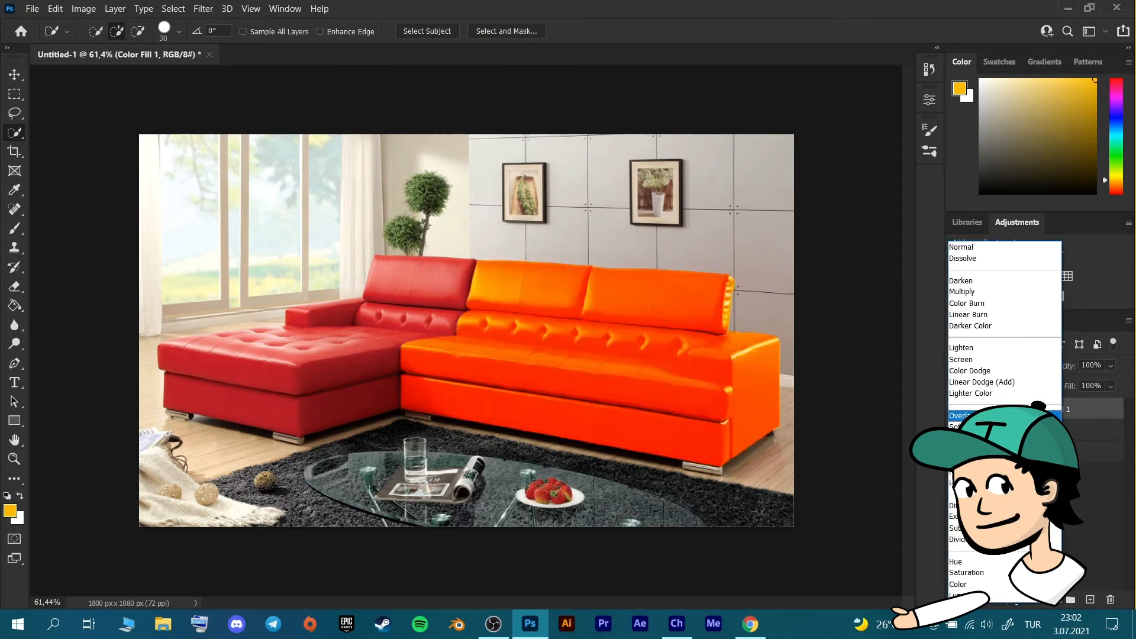
left_click(970, 564)
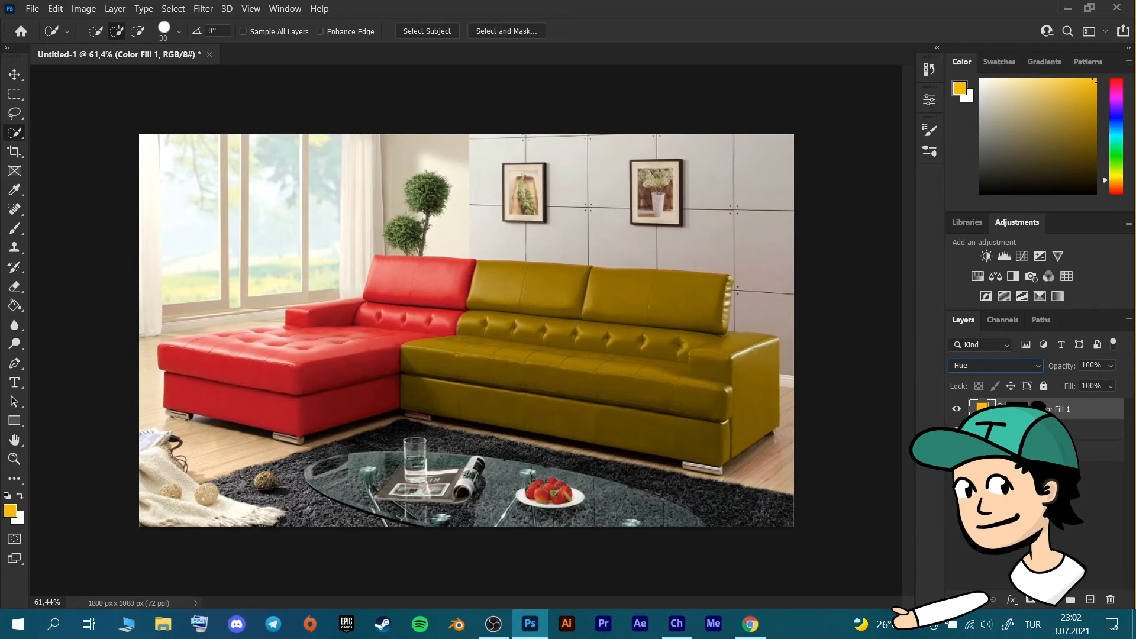
Reselect the recolored sofa section and add a Levels adjustment layer with midtones at 0,69 and the white input level at 185.
left_click(683, 374)
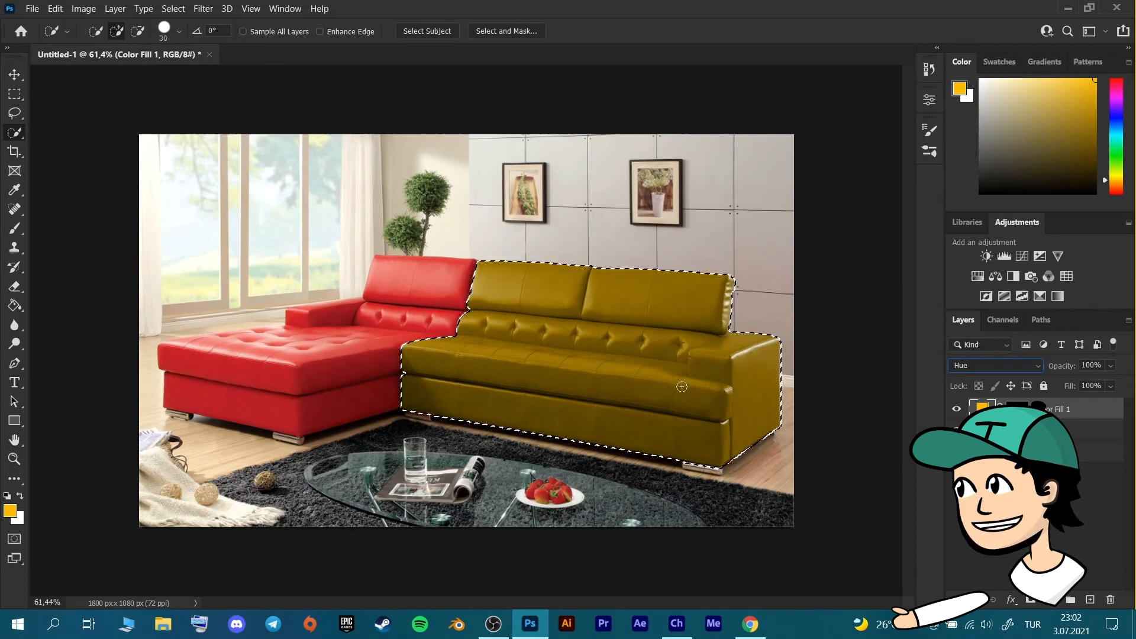
left_click(1050, 602)
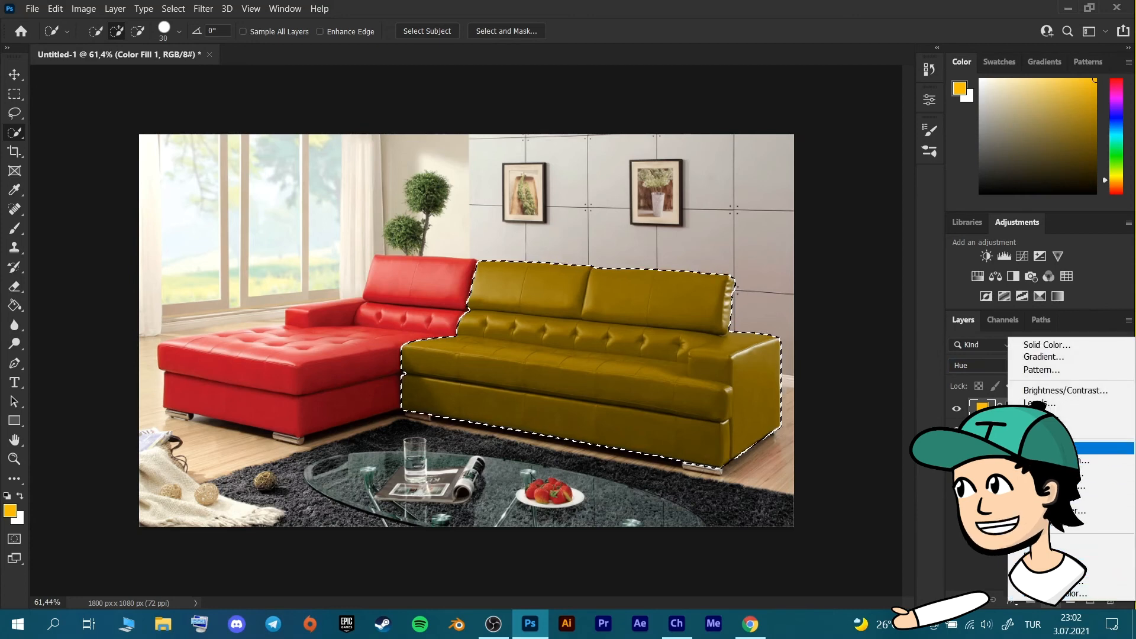
left_click(1048, 405)
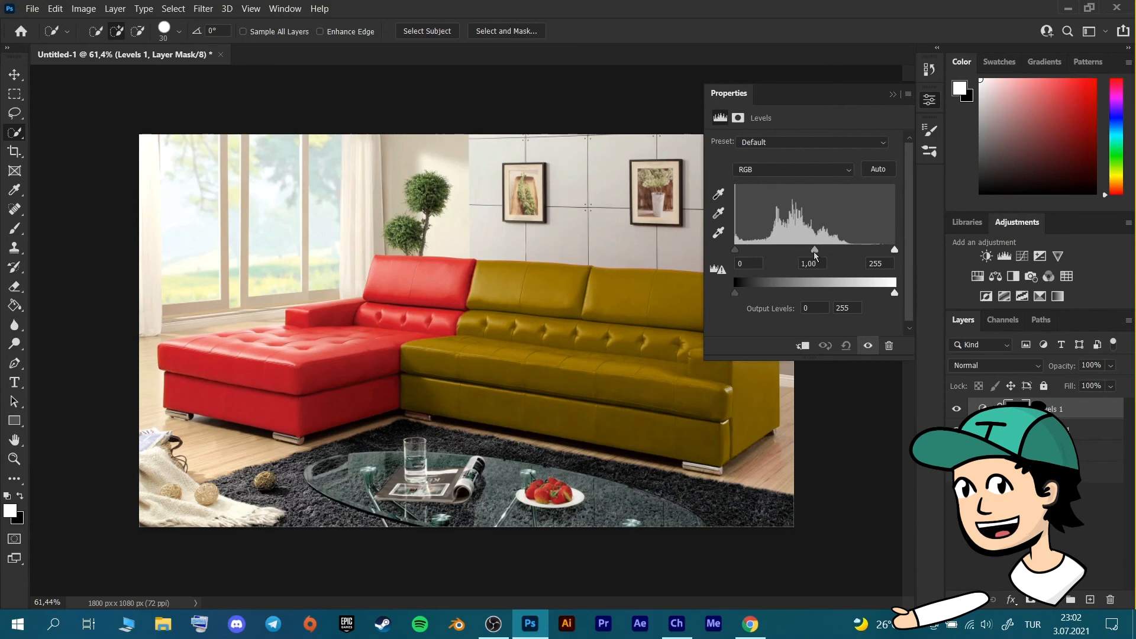
left_click_drag(824, 255, 823, 255)
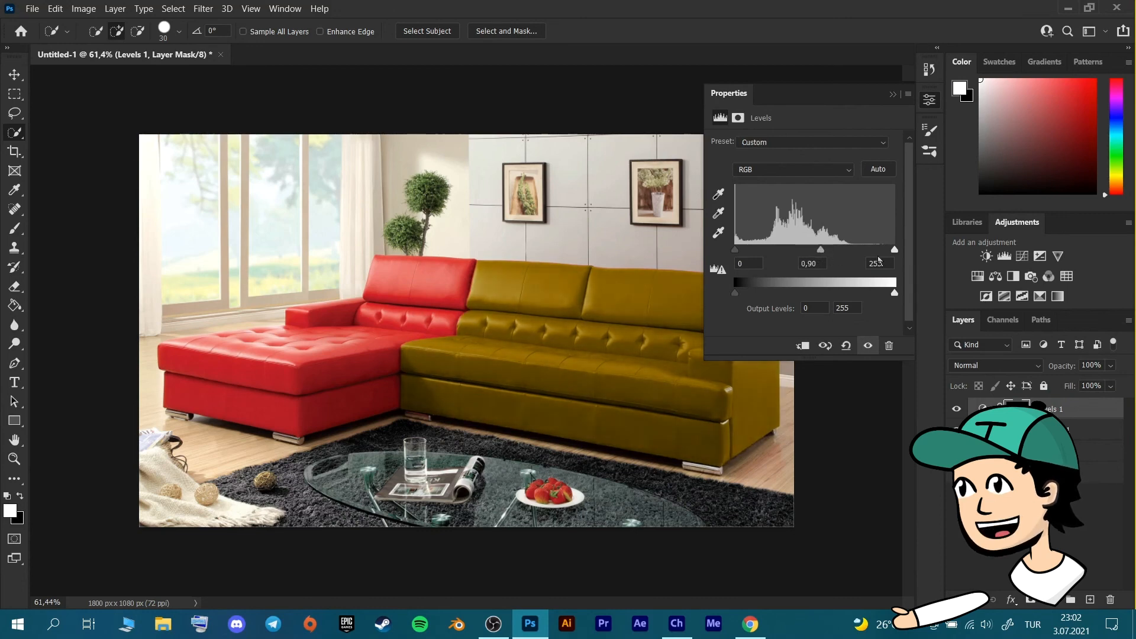
left_click_drag(894, 252, 808, 253)
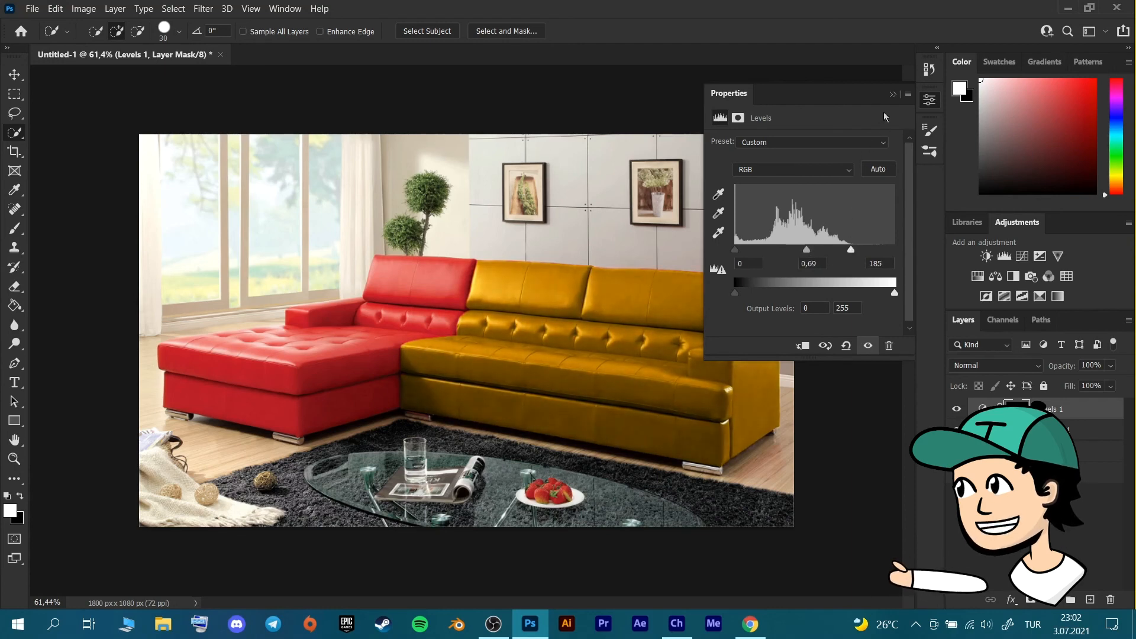
left_click(893, 94)
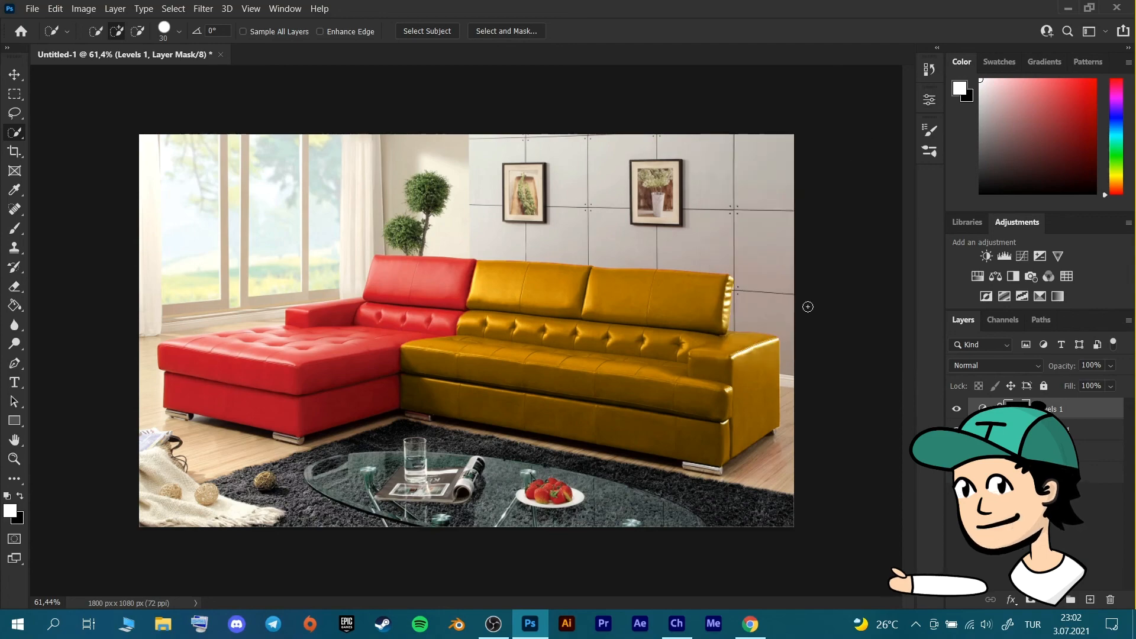